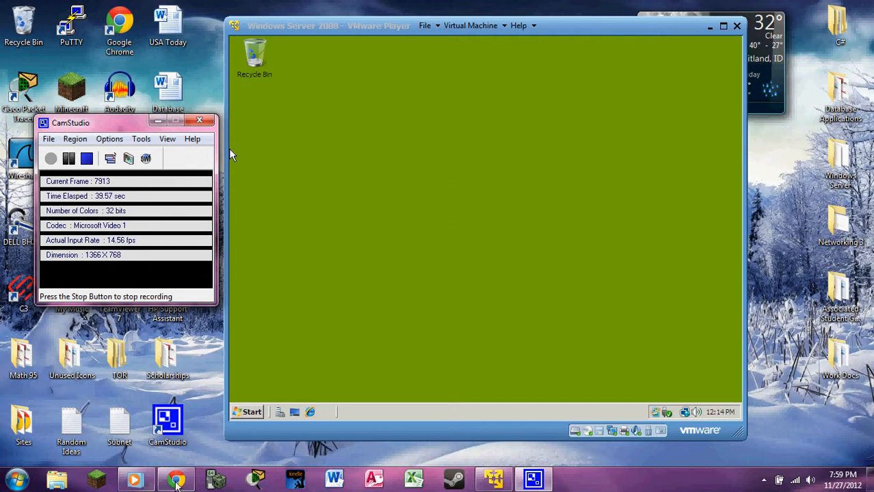
Step: Browse the server's drives in Computer and open the properties of Local Disk (C:)
{"action": "left_click", "coordinate": [252, 412]}
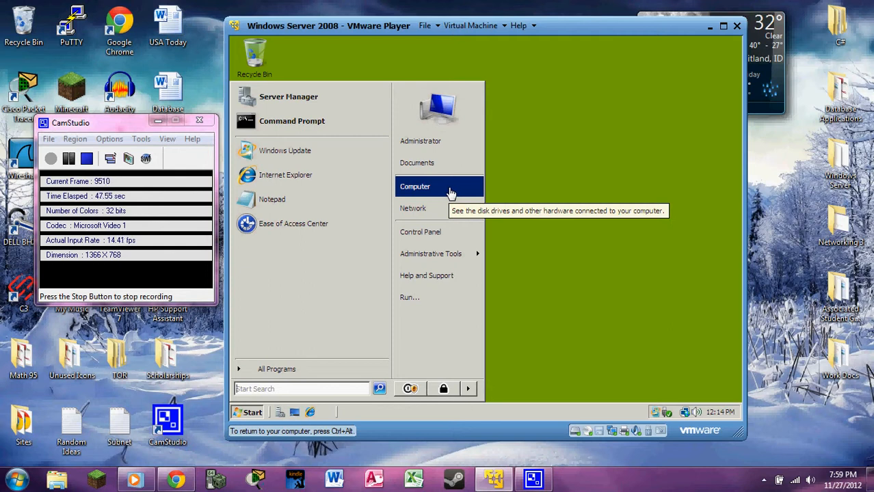
{"action": "right_click", "coordinate": [450, 194]}
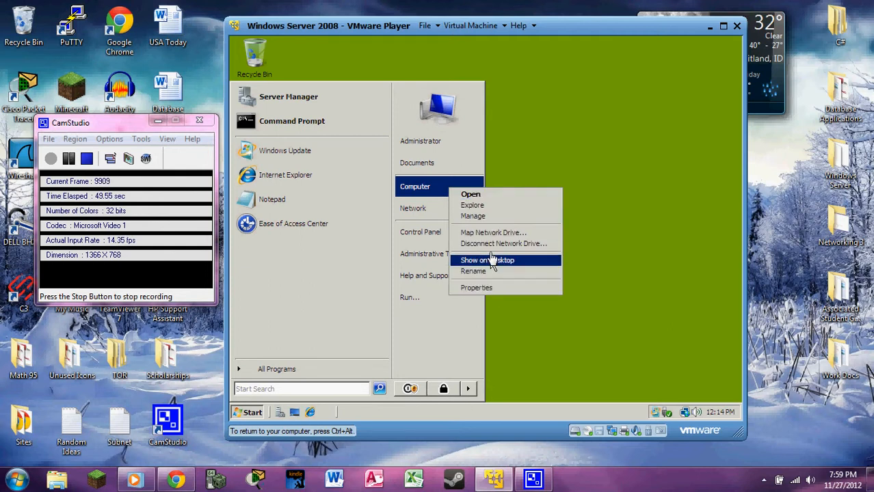
{"action": "left_click", "coordinate": [472, 205]}
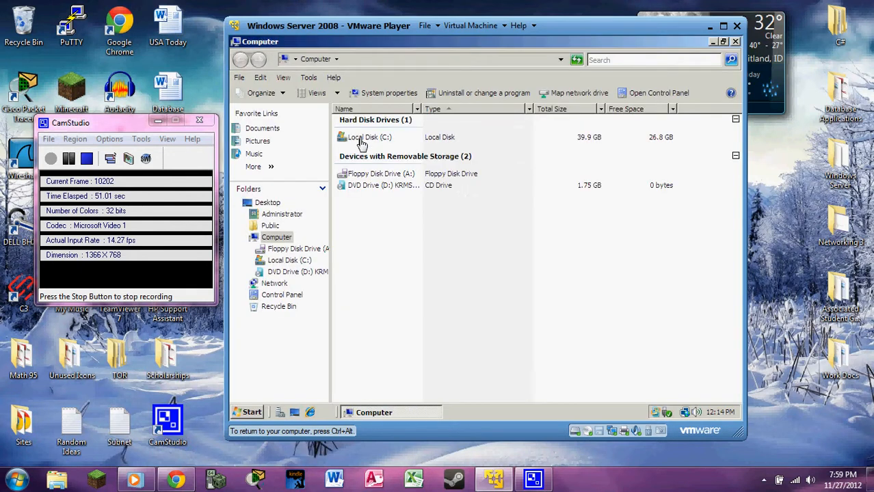
{"action": "left_click", "coordinate": [364, 140]}
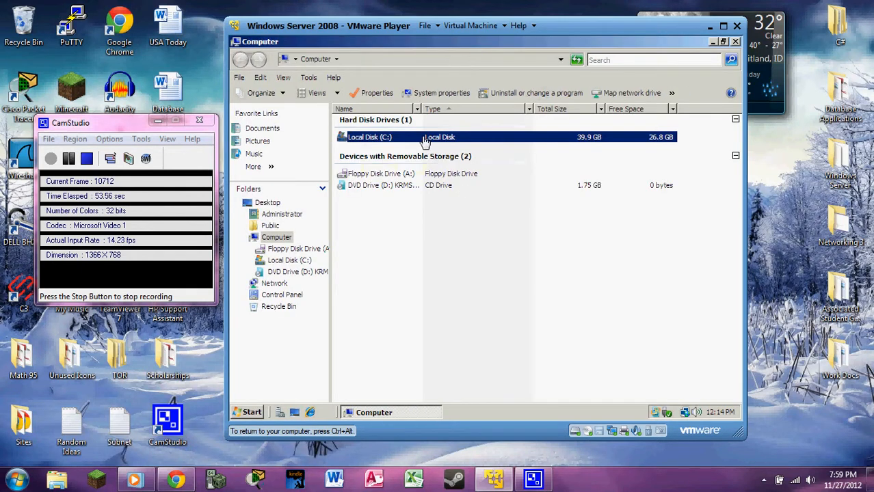
{"action": "right_click", "coordinate": [380, 137]}
{"action": "left_click", "coordinate": [439, 292]}
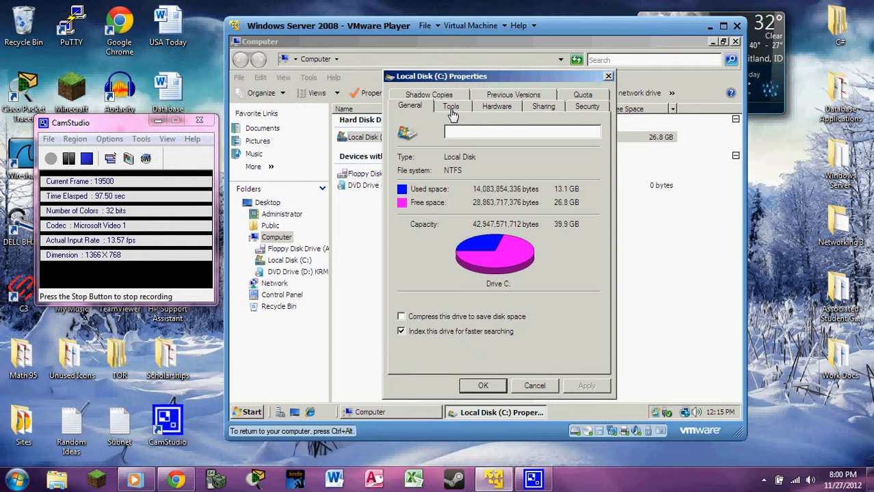
Step: Examine the security permissions on drive C: for SYSTEM, Administrators, Users, TrustedInstaller and CREATOR OWNER
{"action": "left_click", "coordinate": [587, 110]}
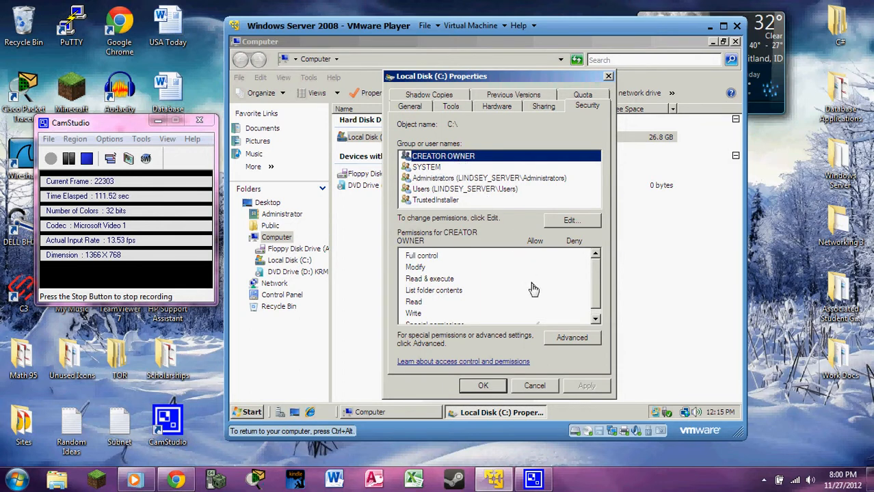
{"action": "left_click", "coordinate": [449, 169]}
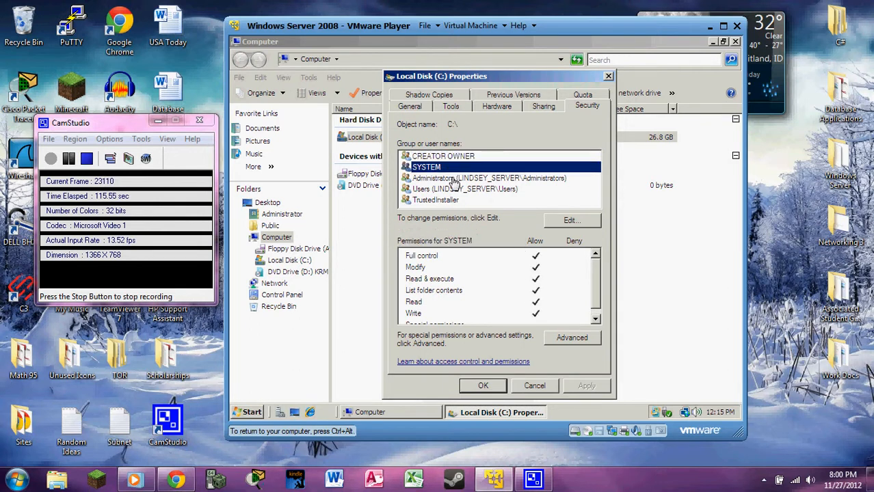
{"action": "left_click", "coordinate": [454, 181]}
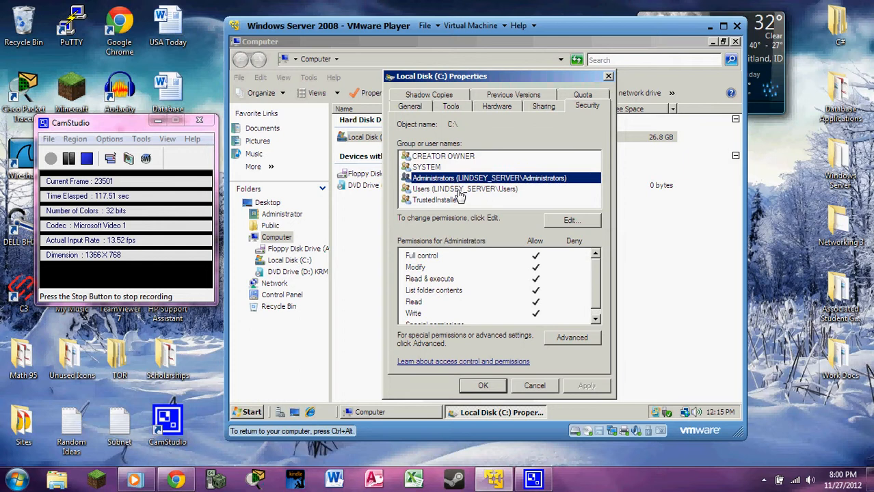
{"action": "left_click", "coordinate": [458, 191]}
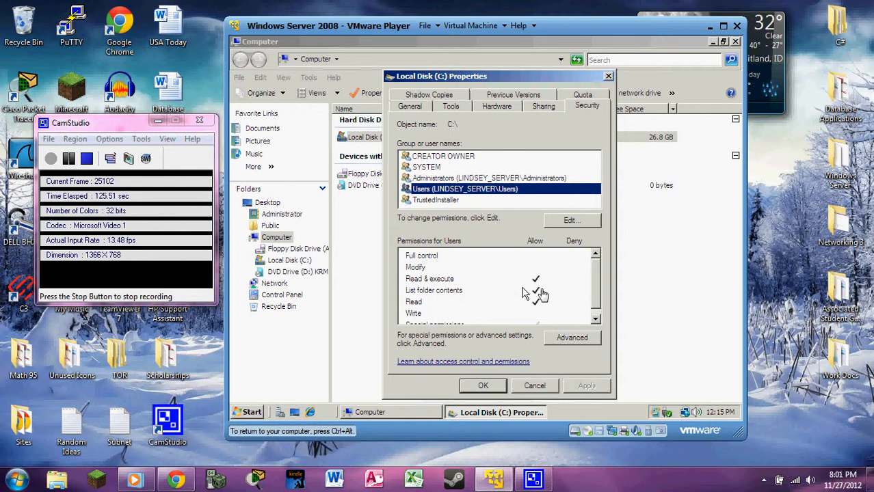
{"action": "left_click_drag", "start_coordinate": [595, 289], "coordinate": [592, 299]}
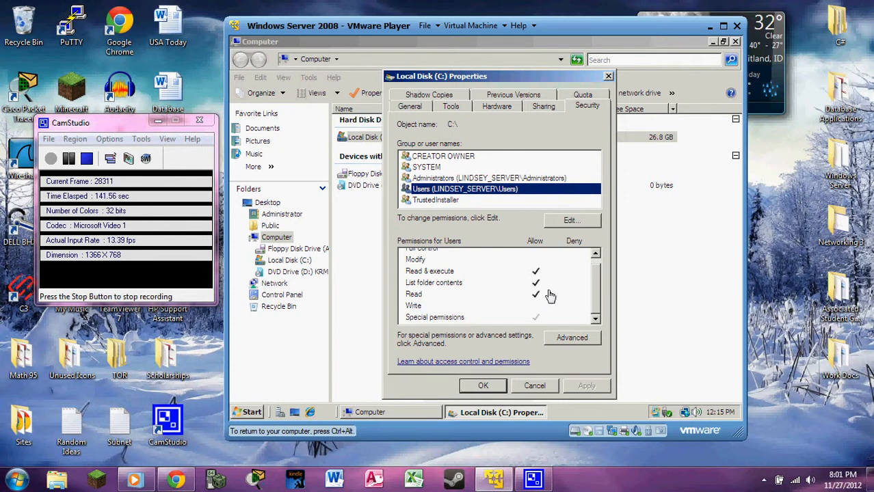
{"action": "left_click", "coordinate": [452, 325]}
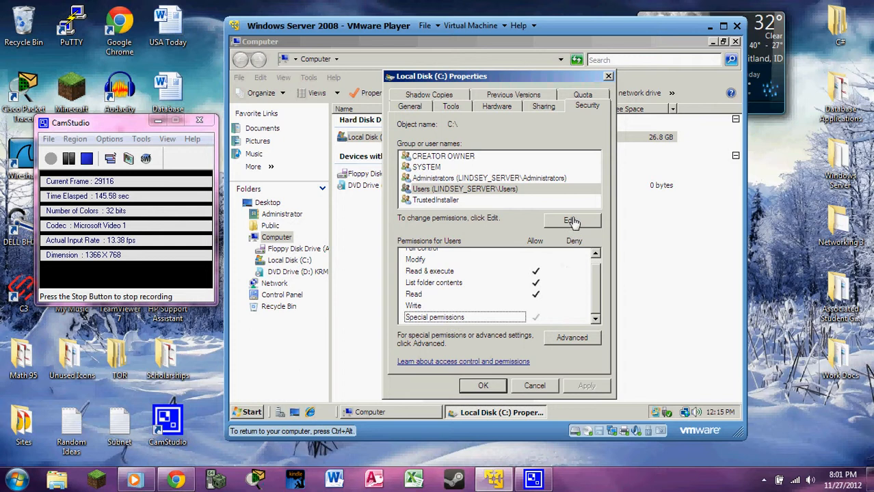
{"action": "left_click", "coordinate": [446, 205]}
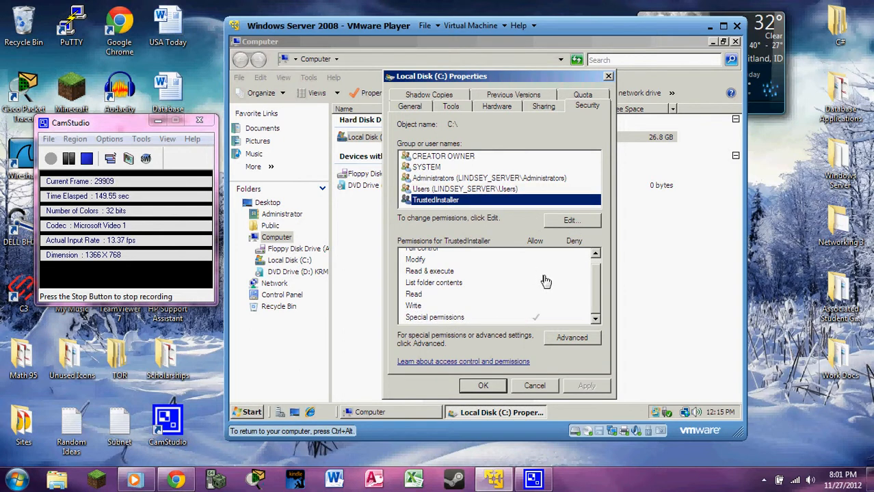
{"action": "left_click_drag", "start_coordinate": [594, 281], "coordinate": [607, 304]}
{"action": "scroll", "coordinate": [598, 291], "scroll_direction": "up", "scroll_amount": 2}
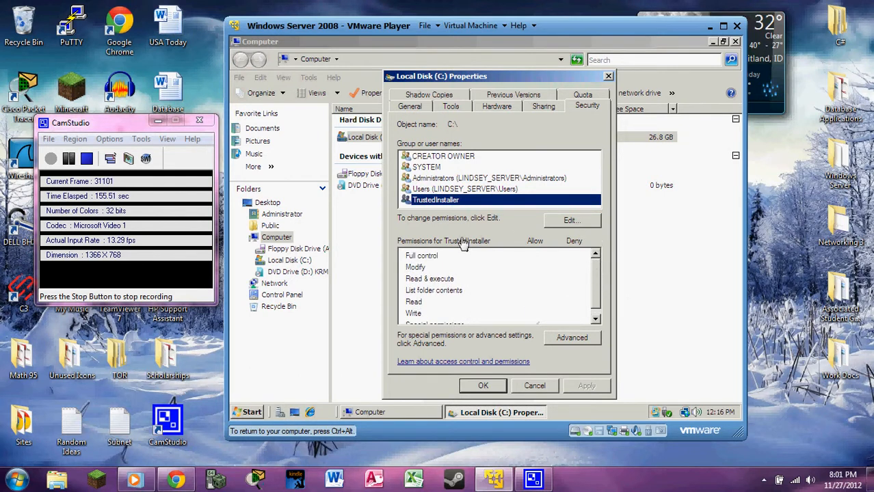
{"action": "left_click", "coordinate": [461, 168]}
{"action": "left_click", "coordinate": [463, 159]}
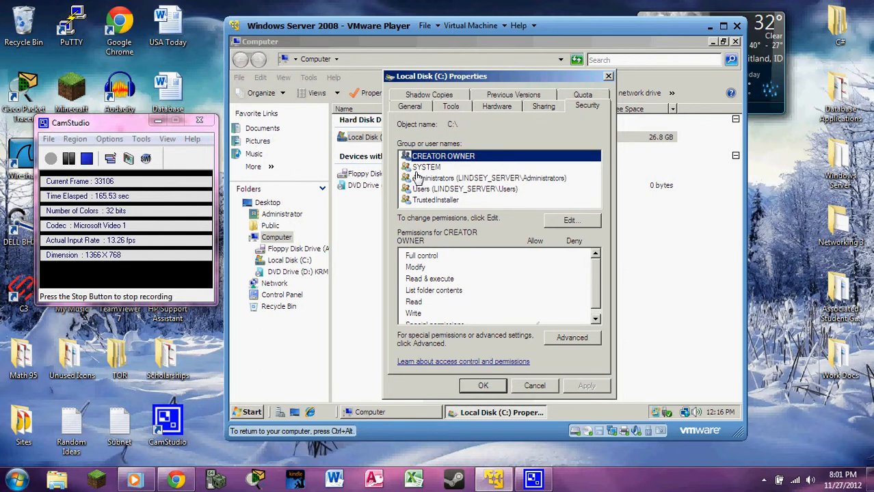
Step: Enable quota management on drive C: and deny disk space to users exceeding the quota limit
{"action": "left_click", "coordinate": [565, 95]}
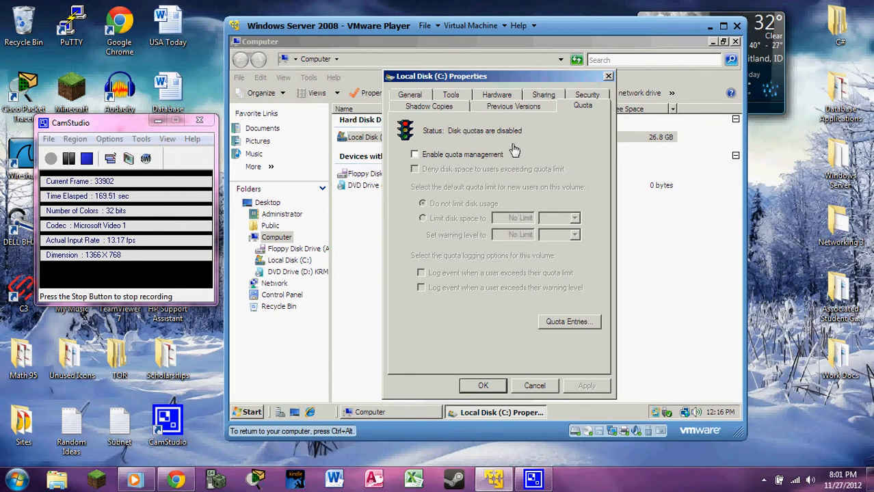
{"action": "left_click", "coordinate": [492, 156]}
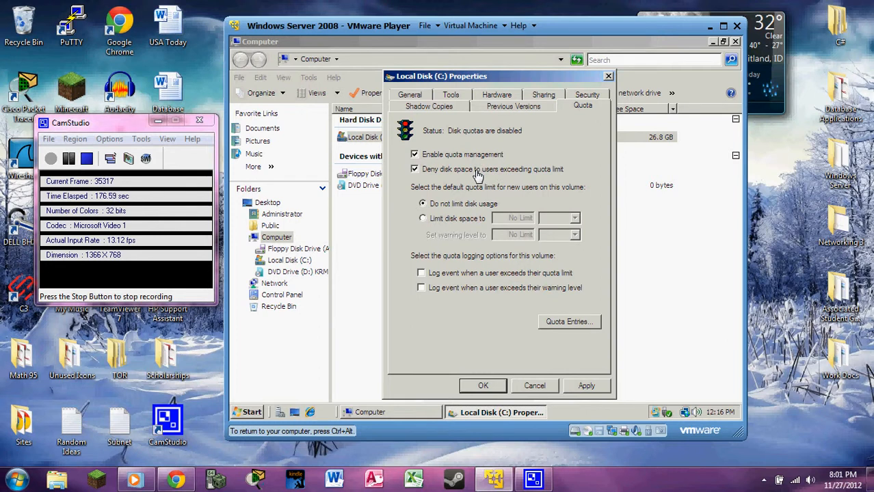
{"action": "left_click", "coordinate": [477, 175]}
{"action": "left_click", "coordinate": [415, 169]}
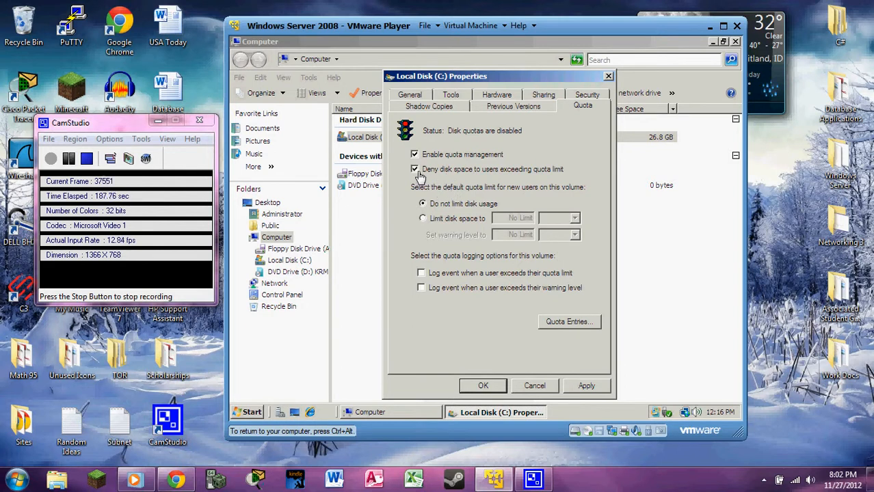
Step: Limit the default disk space for new users on the volume to 2 MB
{"action": "left_click", "coordinate": [426, 219]}
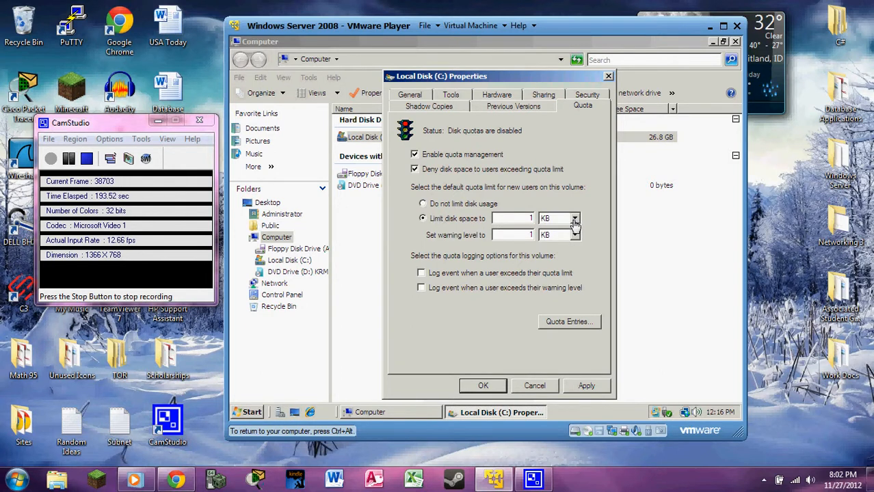
{"action": "left_click", "coordinate": [575, 220]}
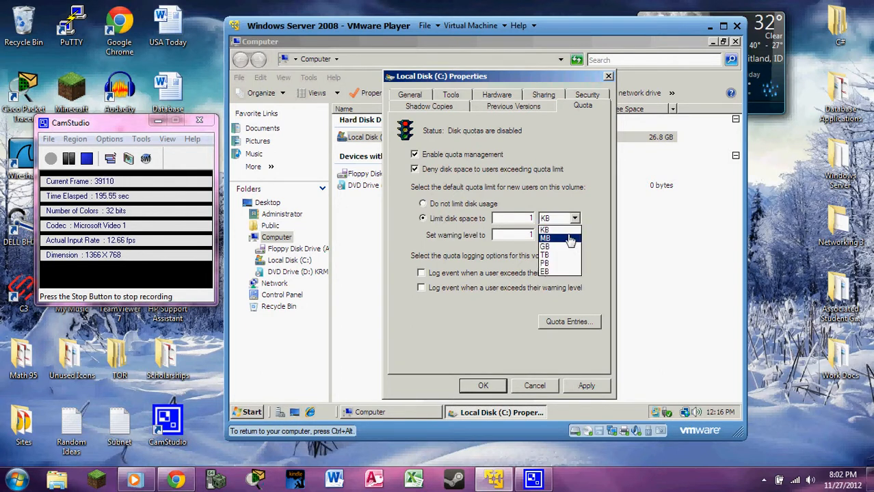
{"action": "left_click", "coordinate": [569, 239]}
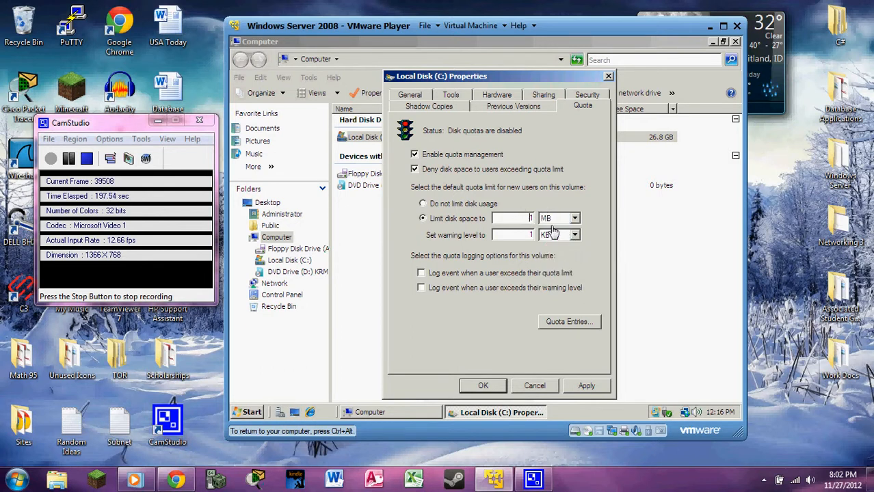
{"action": "key", "text": "shift+Tab"}
{"action": "type", "text": "2"}
Step: Set the quota warning level to 2 KB and change the disk space limit's unit to EB
{"action": "left_click", "coordinate": [532, 236]}
{"action": "left_click", "coordinate": [576, 236]}
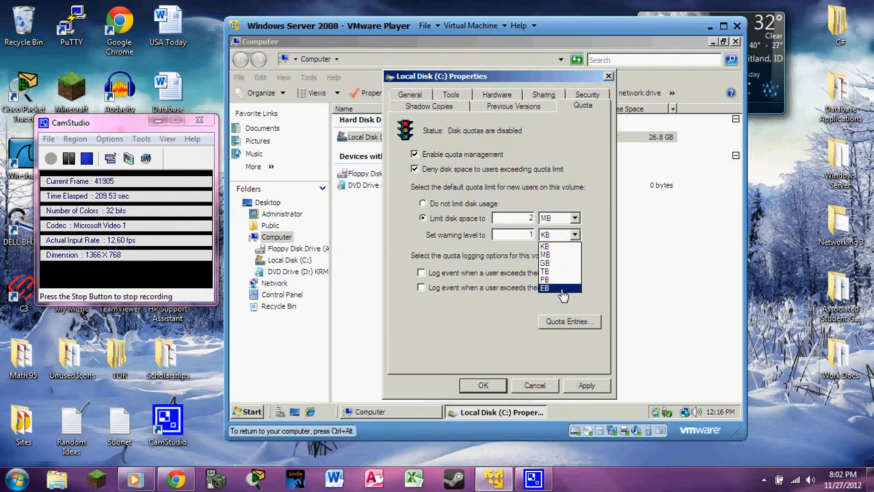
{"action": "left_click", "coordinate": [557, 219]}
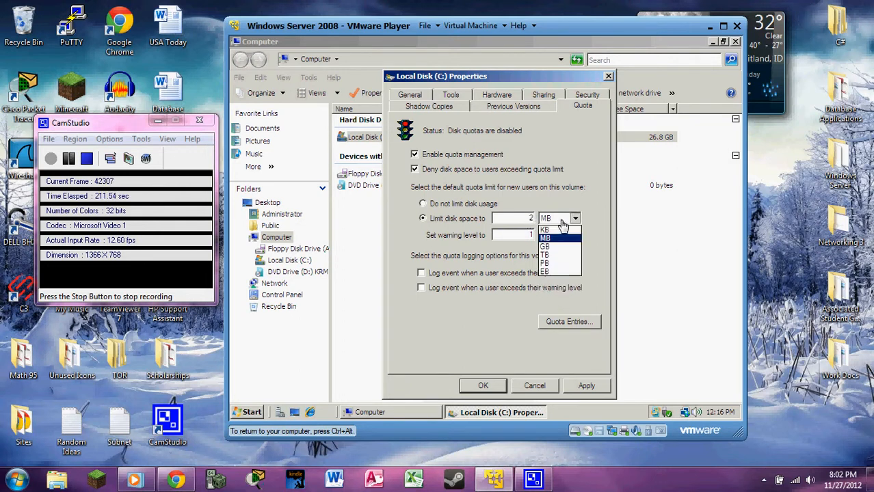
{"action": "left_click", "coordinate": [571, 273]}
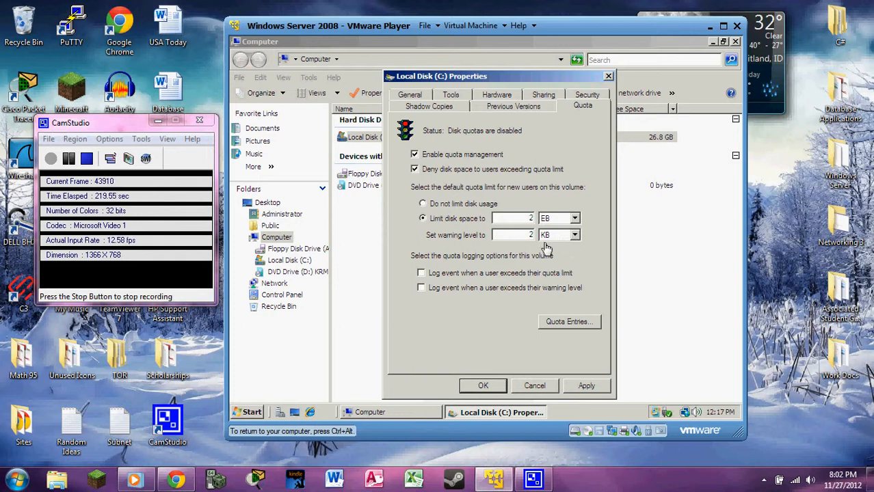
Step: Remove the default disk usage limit for new users and turn quota management off again
{"action": "left_click", "coordinate": [547, 242]}
{"action": "left_click", "coordinate": [470, 207]}
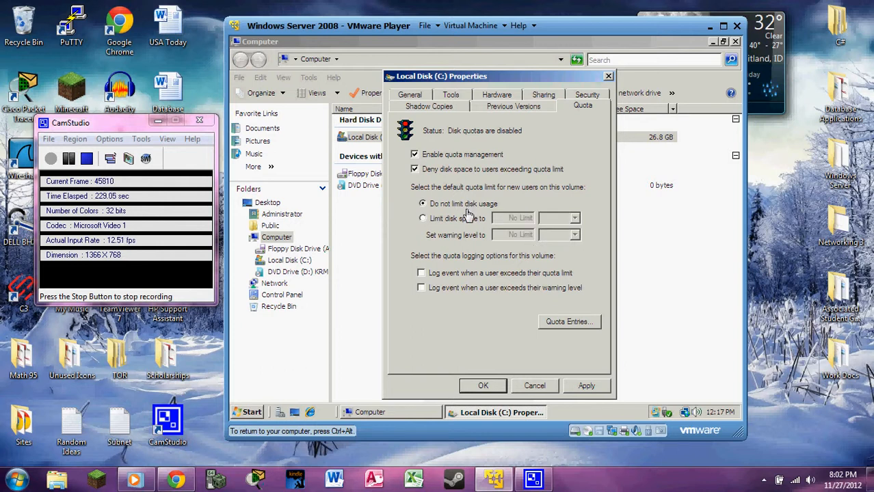
{"action": "left_click", "coordinate": [416, 155]}
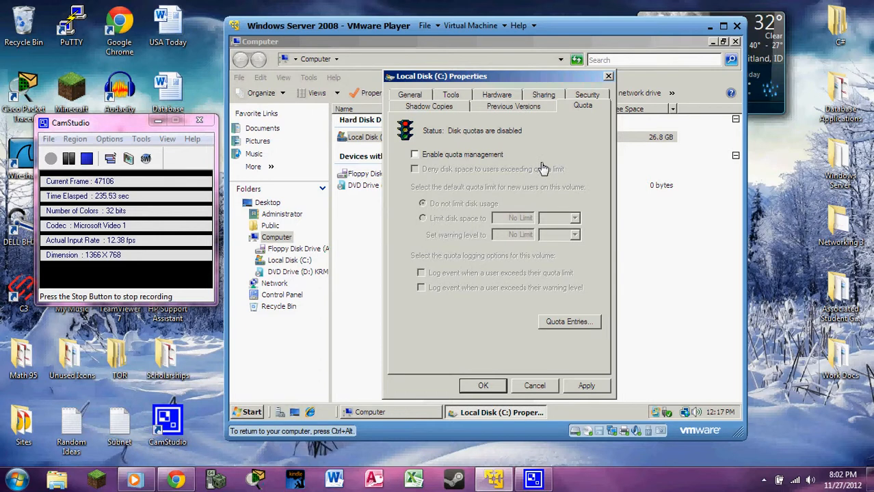
Step: Review drive C:'s shadow copies, general information, tools, hardware, sharing and previous versions, and close its properties
{"action": "left_click", "coordinate": [442, 109]}
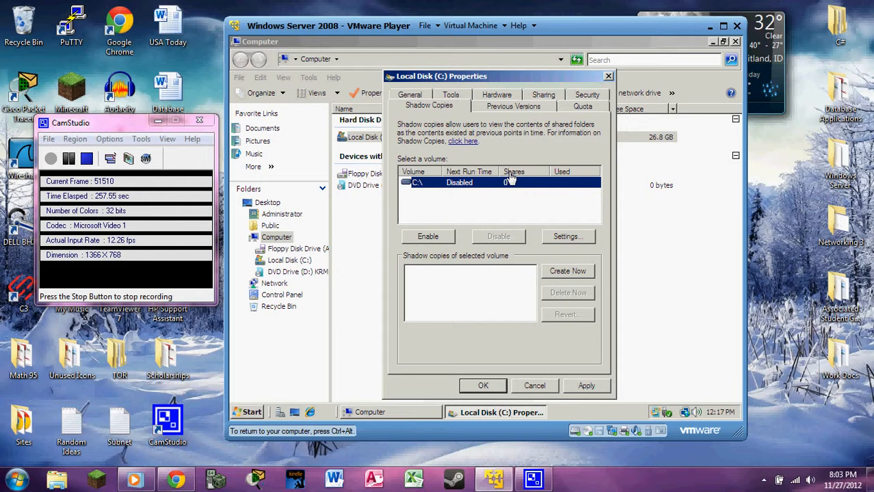
{"action": "left_click", "coordinate": [410, 96]}
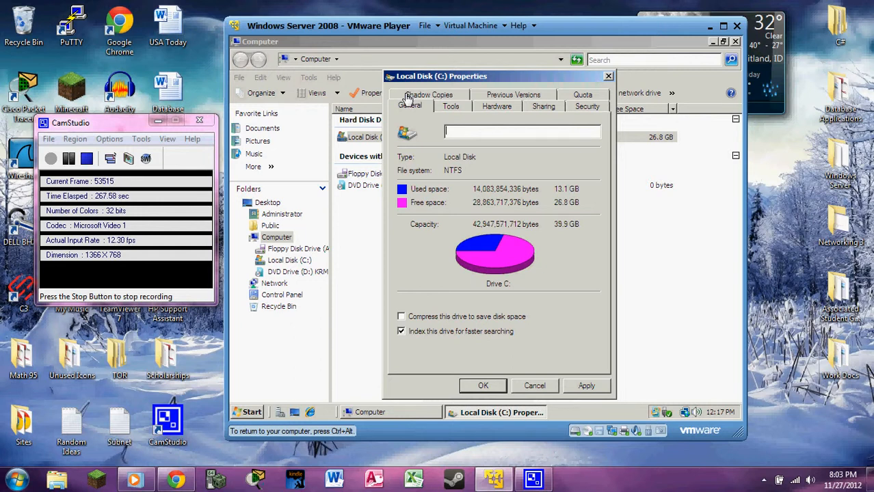
{"action": "left_click", "coordinate": [455, 113]}
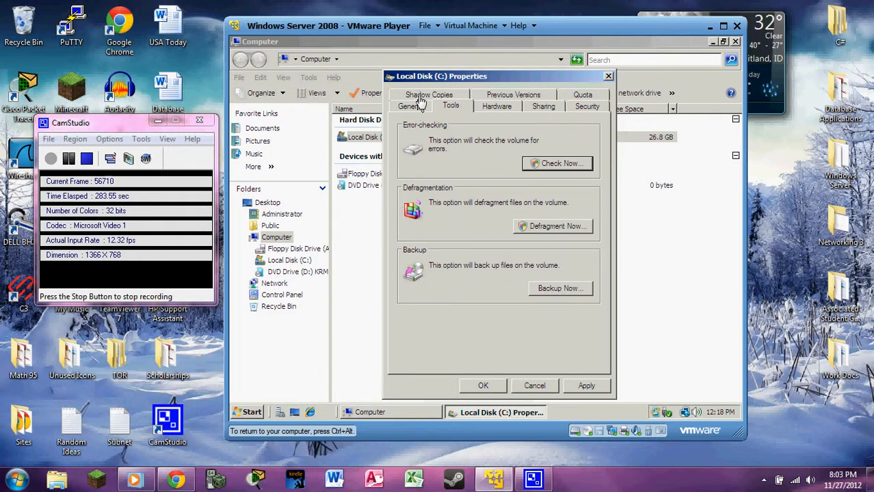
{"action": "left_click", "coordinate": [491, 108]}
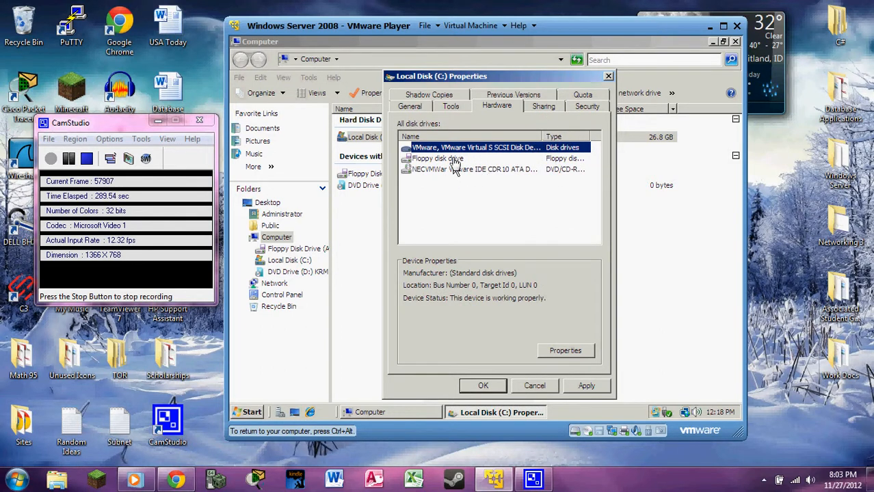
{"action": "left_click", "coordinate": [539, 108]}
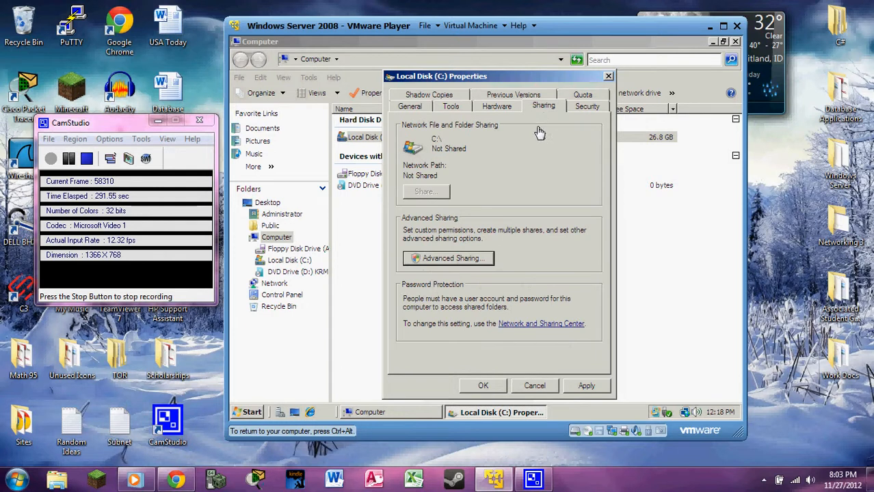
{"action": "left_click", "coordinate": [496, 97]}
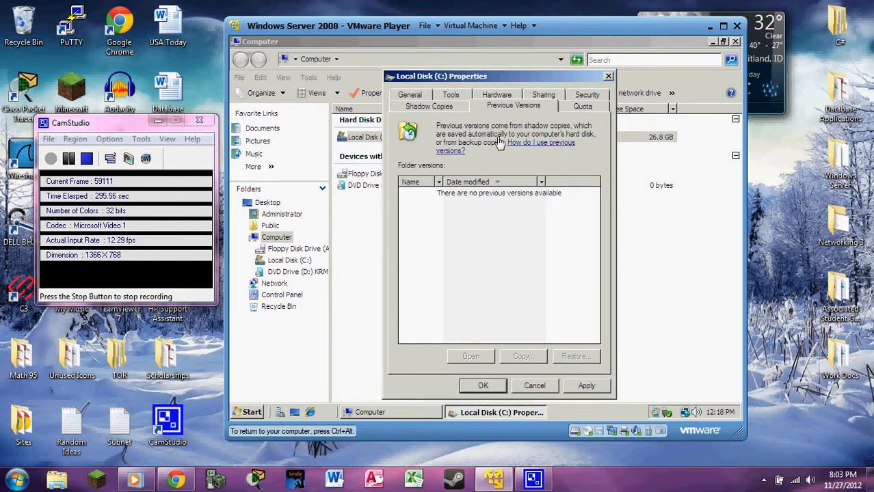
{"action": "left_click", "coordinate": [484, 387]}
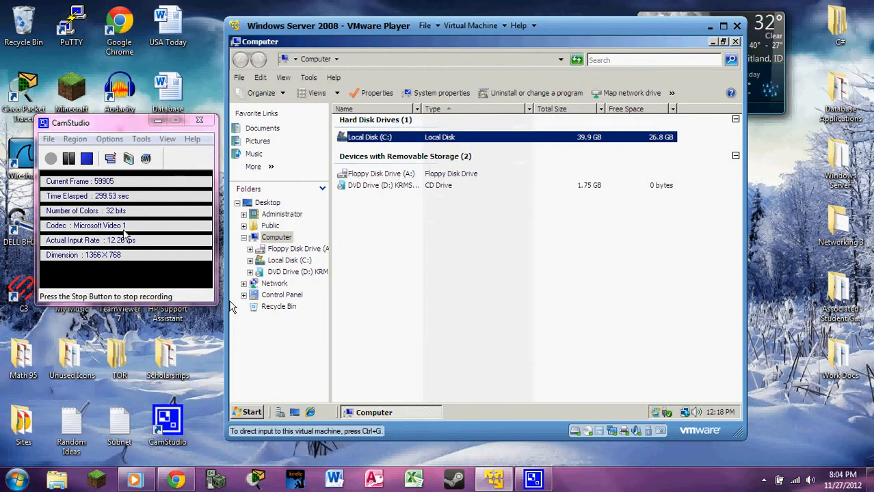